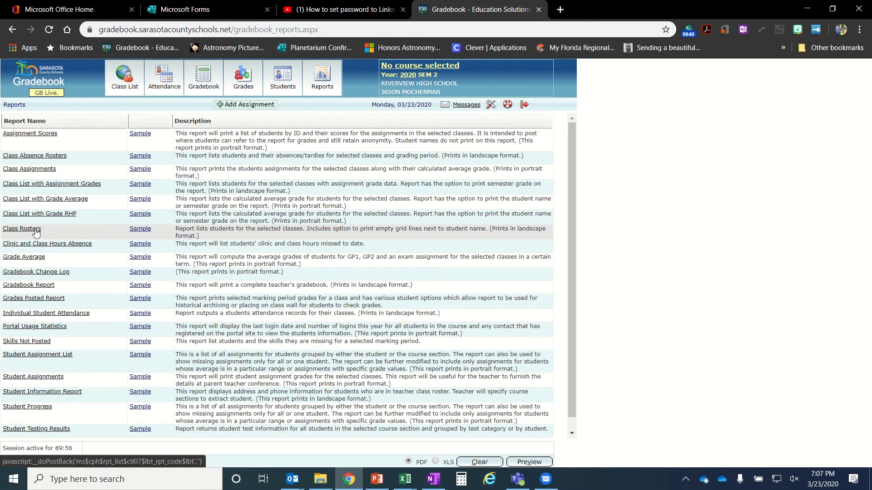
# Generate the Class Rosters report for all course sections in SEM 2 - Qtr 4 as an XLS file.
pyautogui.click(12, 231)
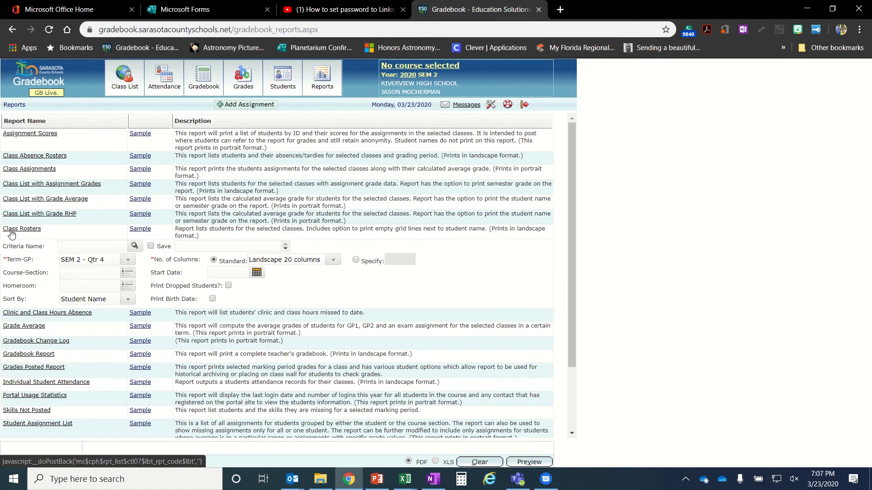
pyautogui.click(126, 273)
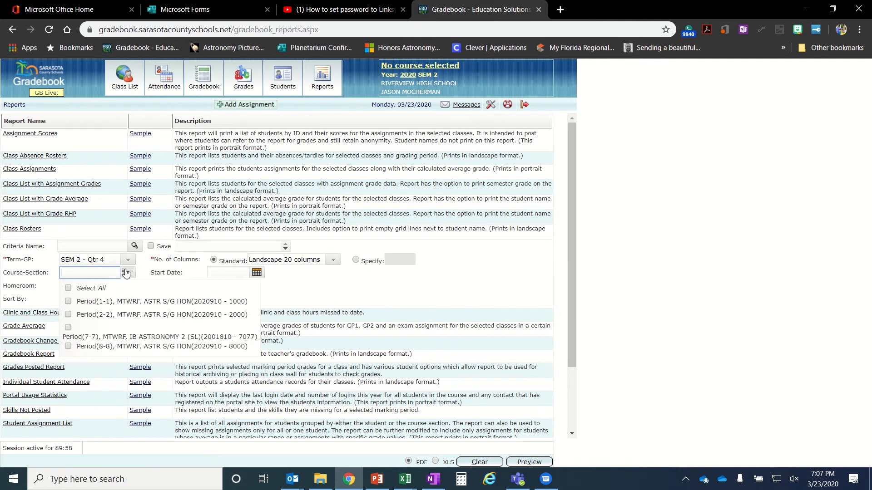
pyautogui.click(85, 292)
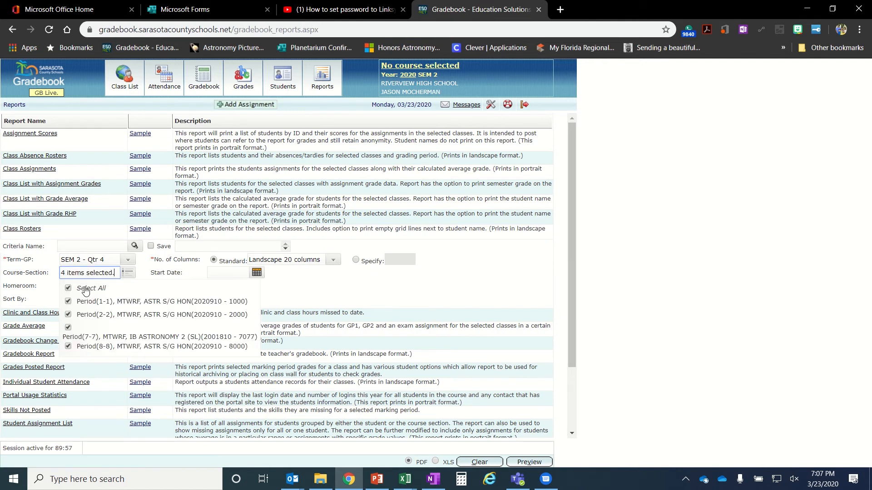
pyautogui.click(289, 287)
pyautogui.scroll(-3, 289, 288)
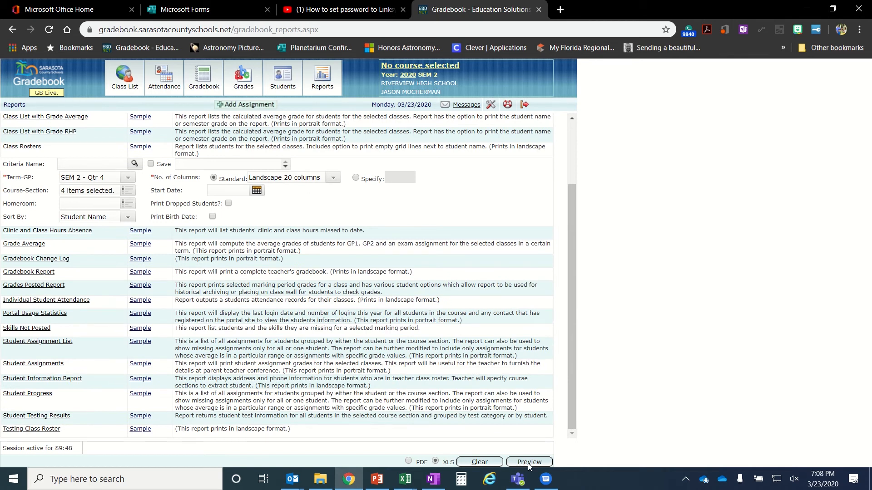
pyautogui.click(529, 466)
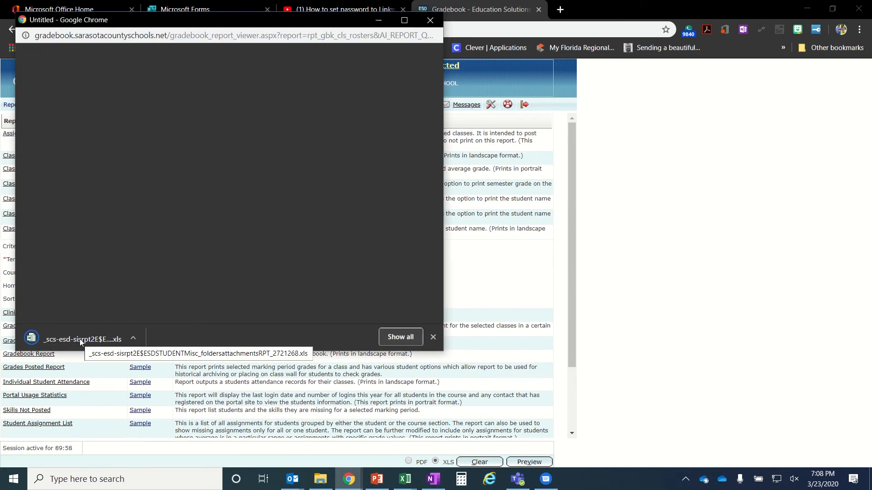
# Open the downloaded class roster XLS file and switch to it in Excel.
pyautogui.click(68, 340)
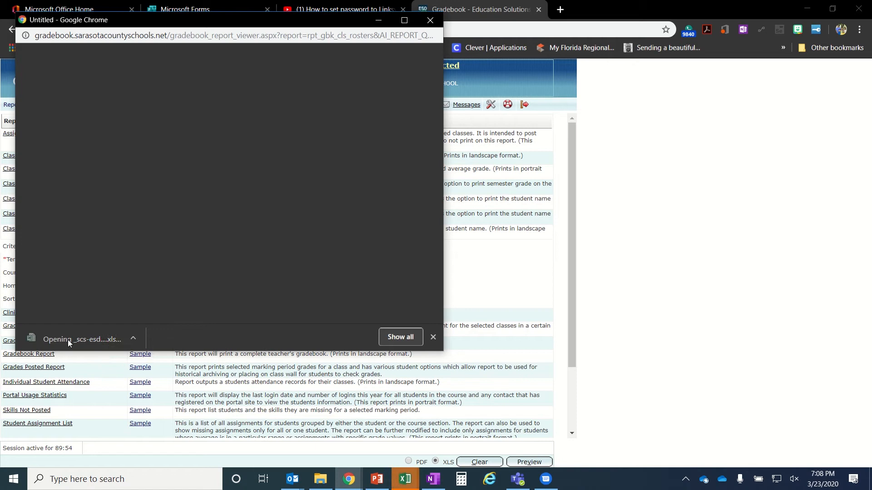
pyautogui.click(405, 479)
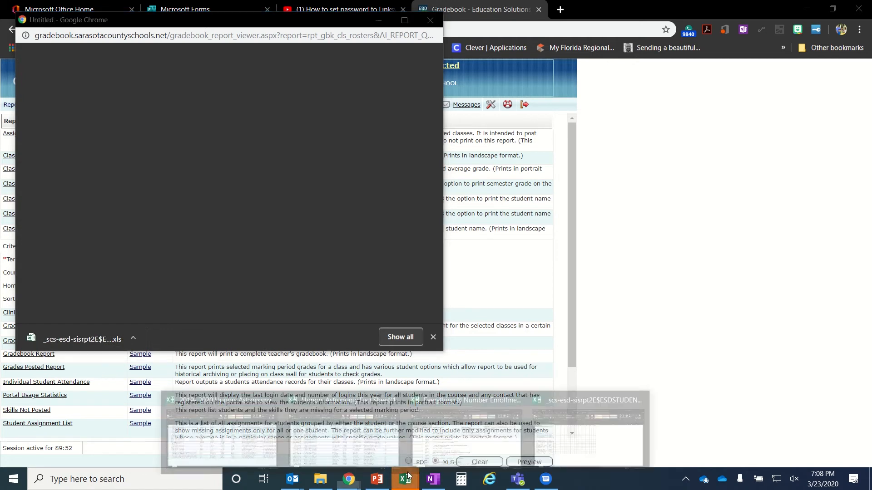
pyautogui.moveTo(492, 458)
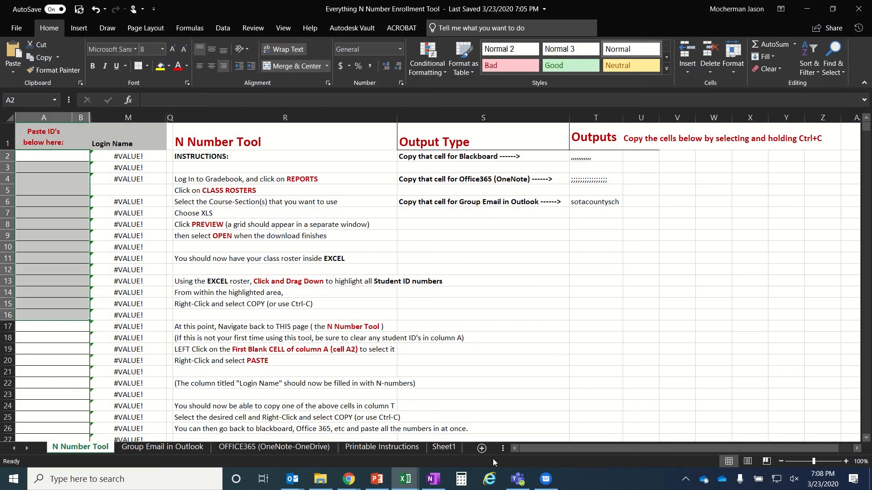
pyautogui.click(540, 450)
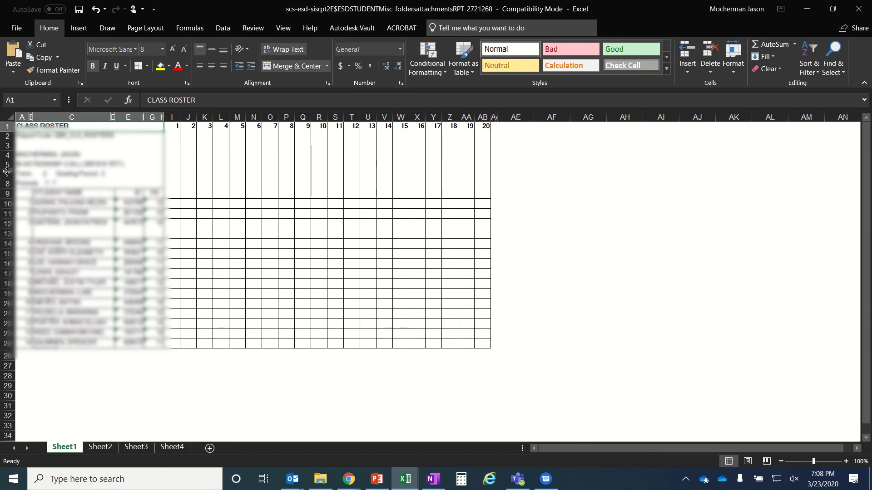
# Copy all student ID numbers from the roster's first sheet and paste them at cell A2 of the Everything N Number Enrollment Tool workbook.
pyautogui.moveTo(129, 202); pyautogui.dragTo(137, 361)
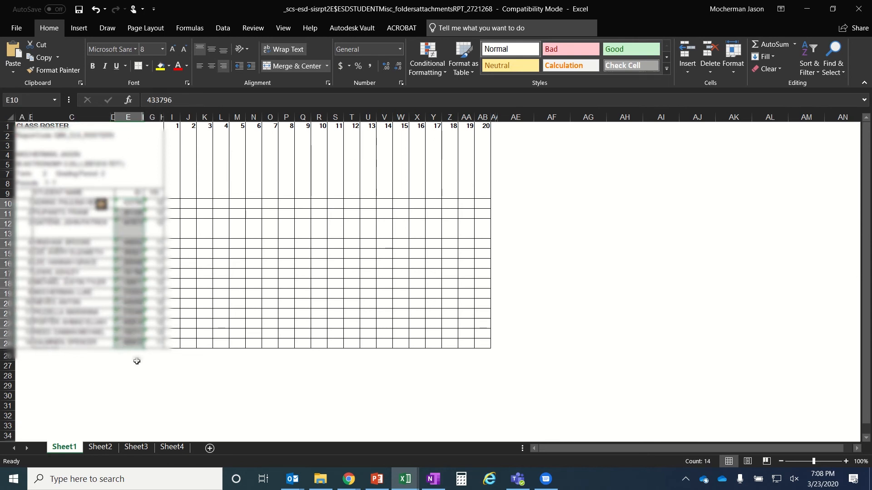
pyautogui.hotkey('ctrl', 'c')
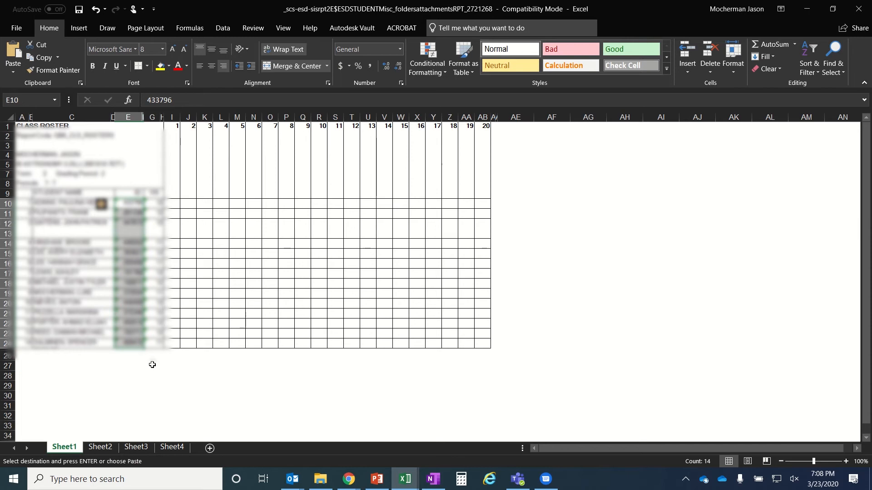
pyautogui.moveTo(408, 478)
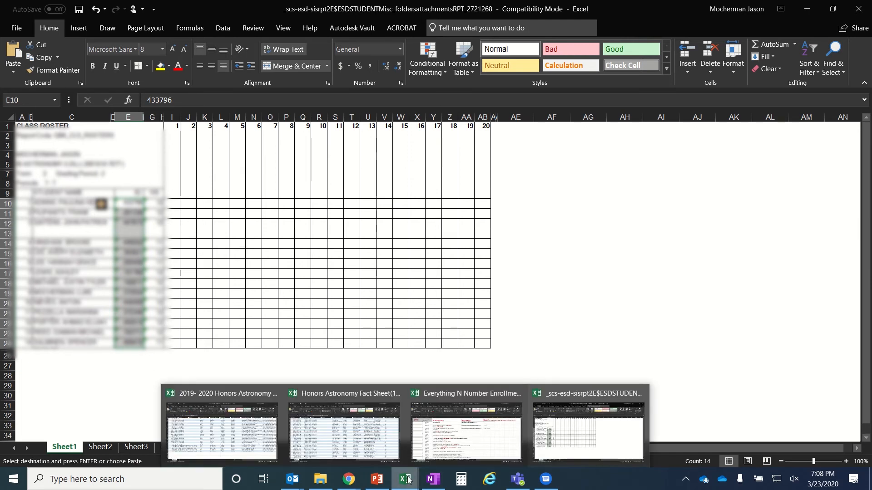
pyautogui.click(447, 395)
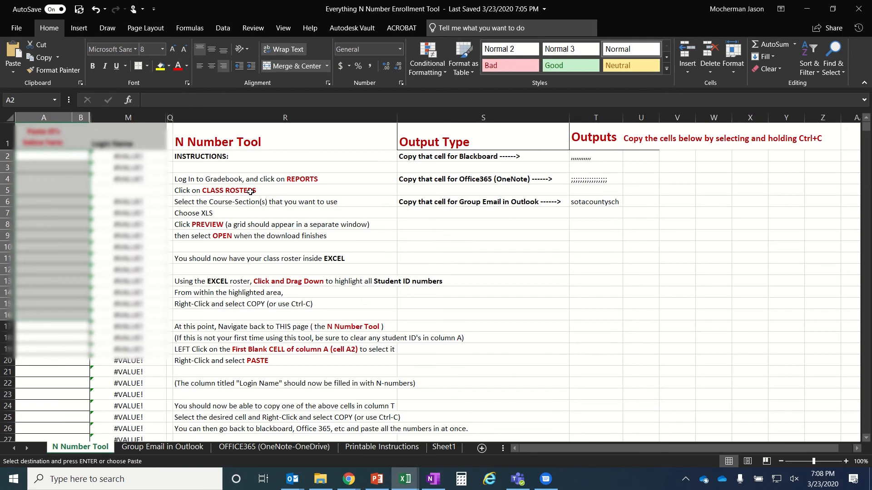
pyautogui.click(51, 158)
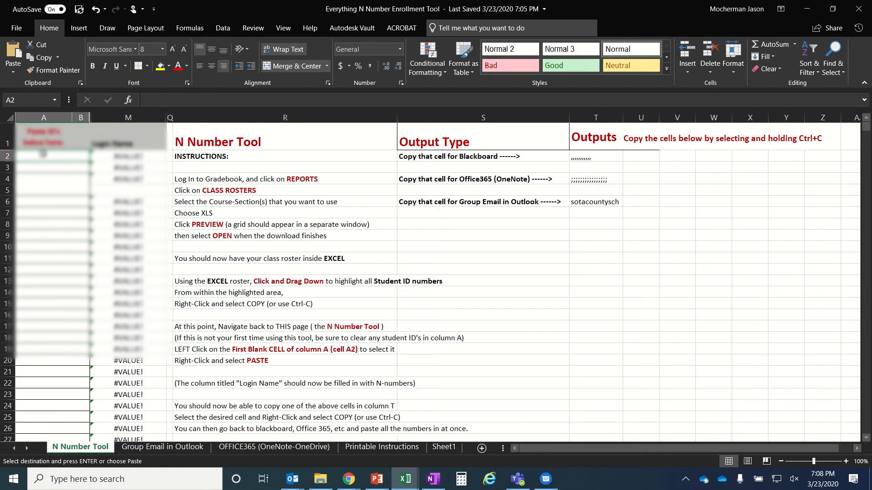
pyautogui.hotkey('ctrl', 'v')
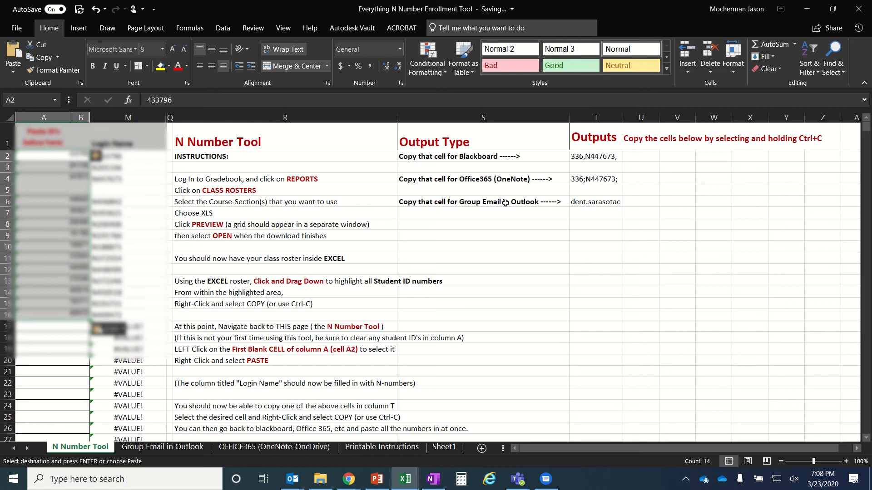
# Copy the Group Email in Outlook output from cell T6 and switch to the Outlook inbox.
pyautogui.click(587, 202)
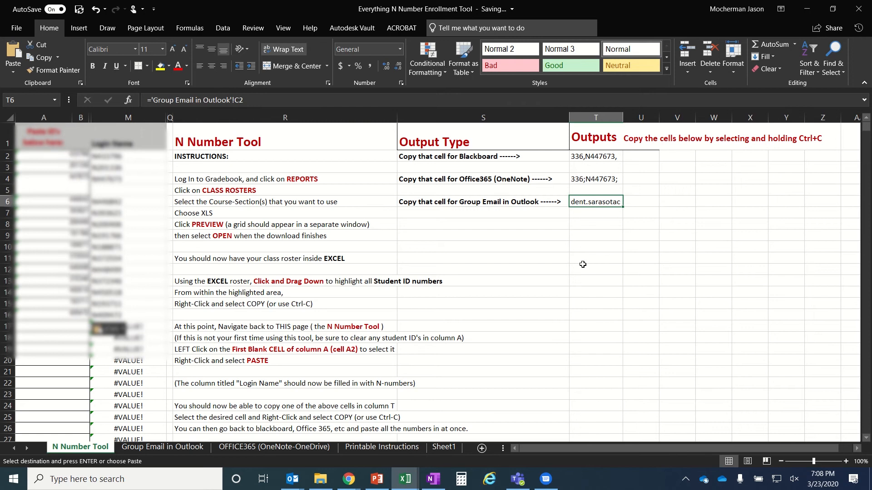
pyautogui.hotkey('ctrl', 'c')
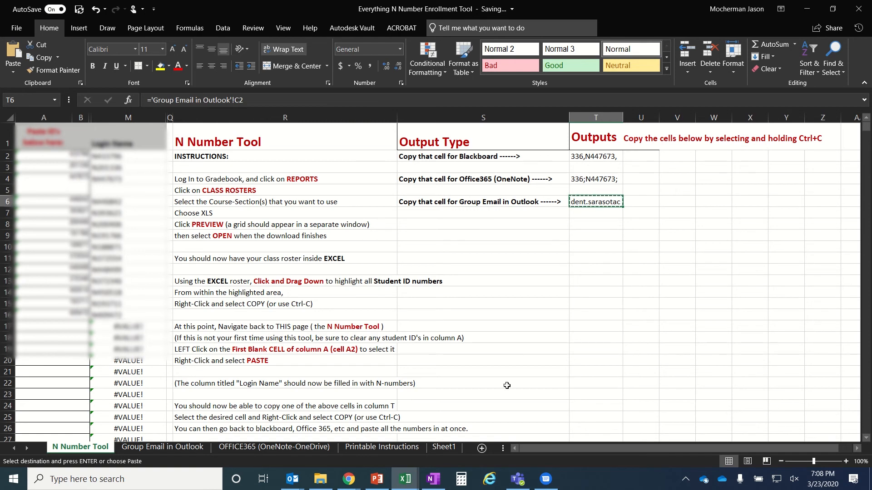
pyautogui.moveTo(290, 476)
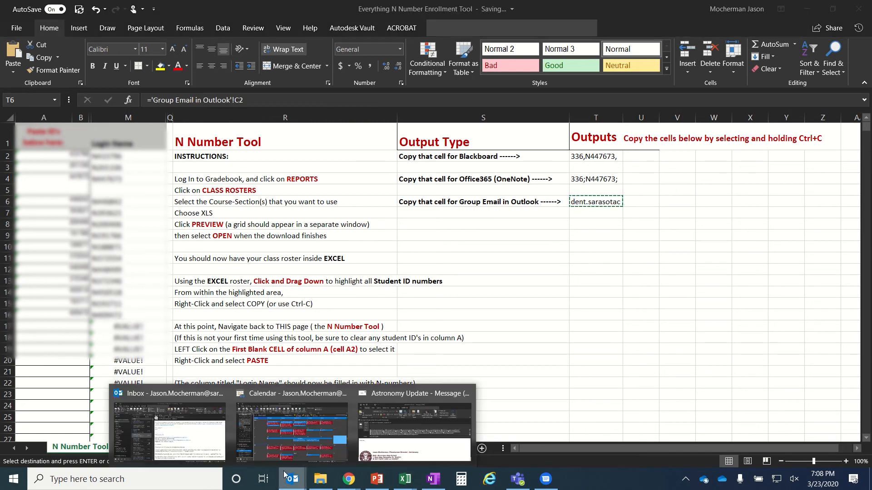
pyautogui.click(190, 399)
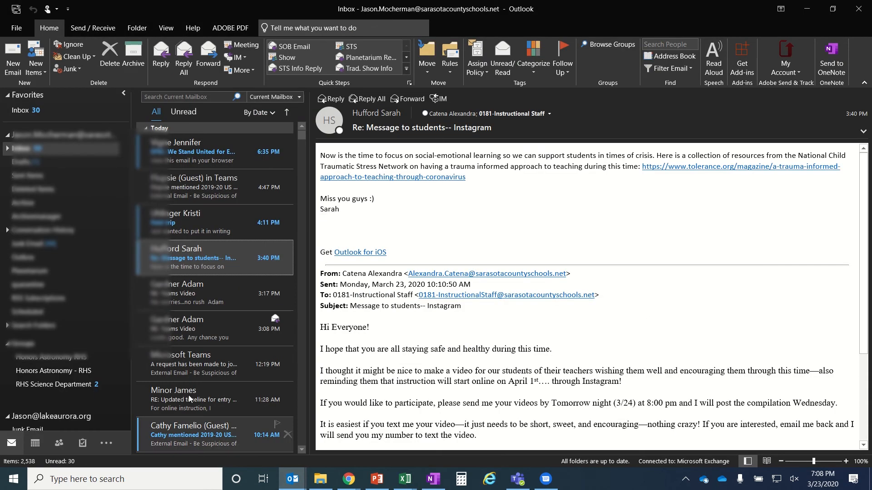
# Start a new email and paste the copied student address list into its Bcc recipients.
pyautogui.click(13, 59)
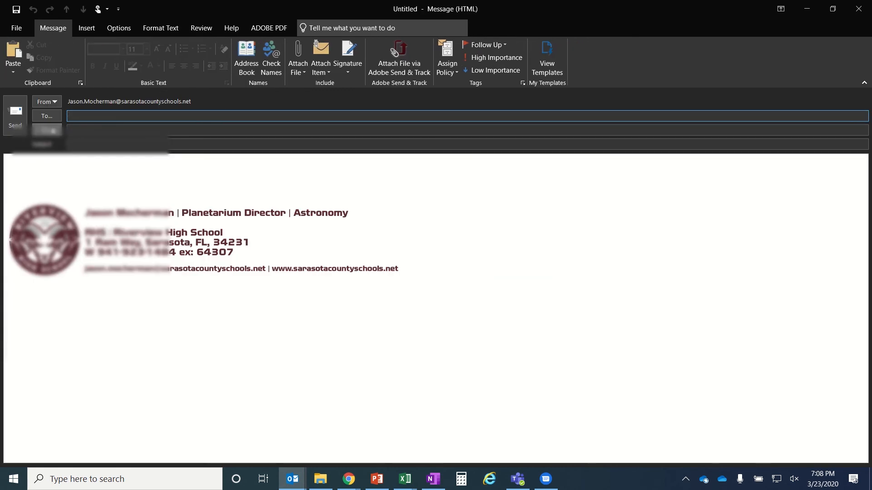
pyautogui.click(46, 130)
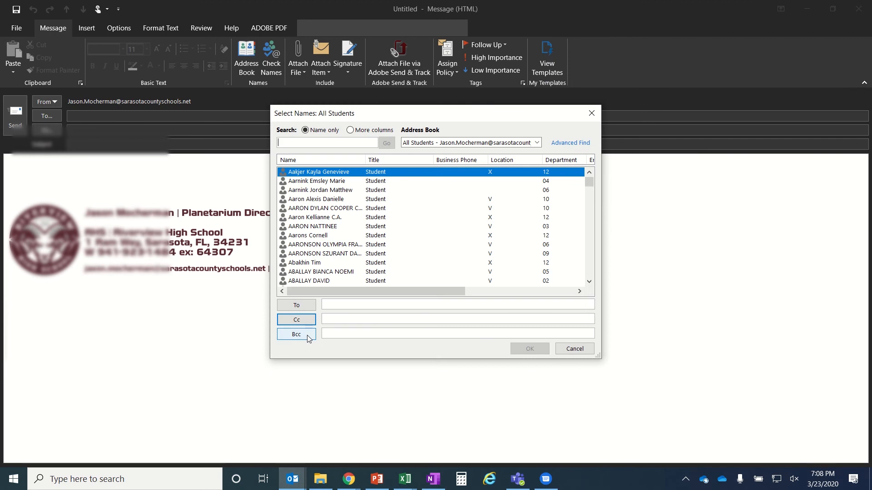
pyautogui.click(336, 336)
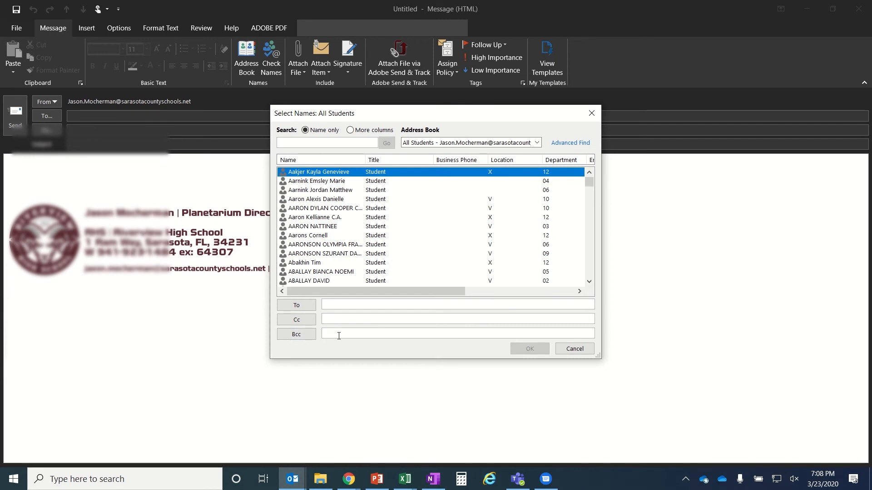
pyautogui.hotkey('ctrl', 'v')
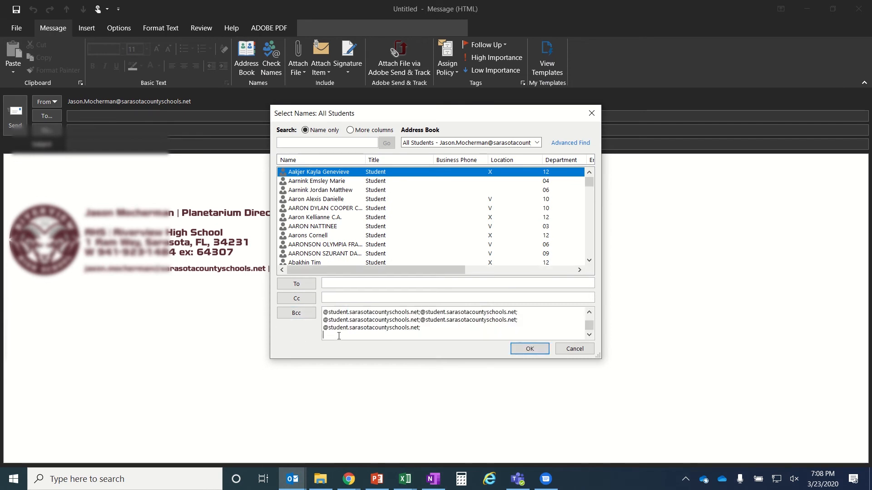
pyautogui.click(529, 352)
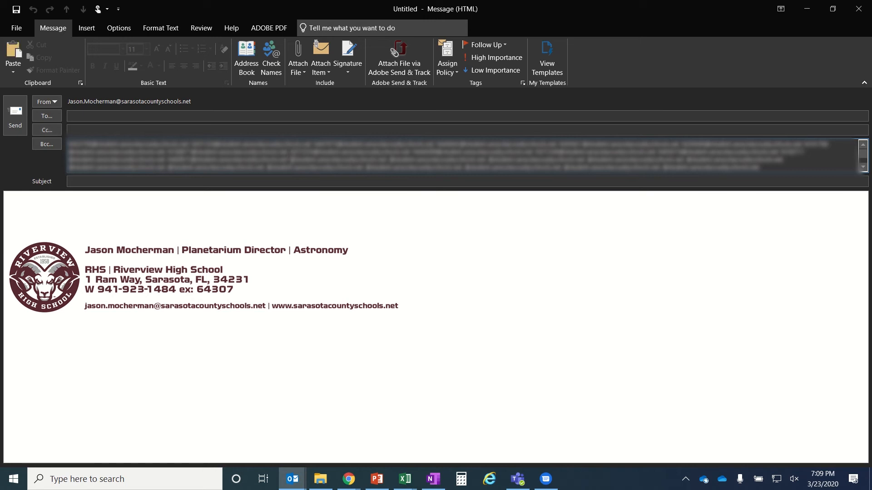
# Delete the surplus addresses lacking a student number from the end of the Bcc list and run Check Names on the remaining recipients.
pyautogui.moveTo(290, 155); pyautogui.dragTo(591, 199)
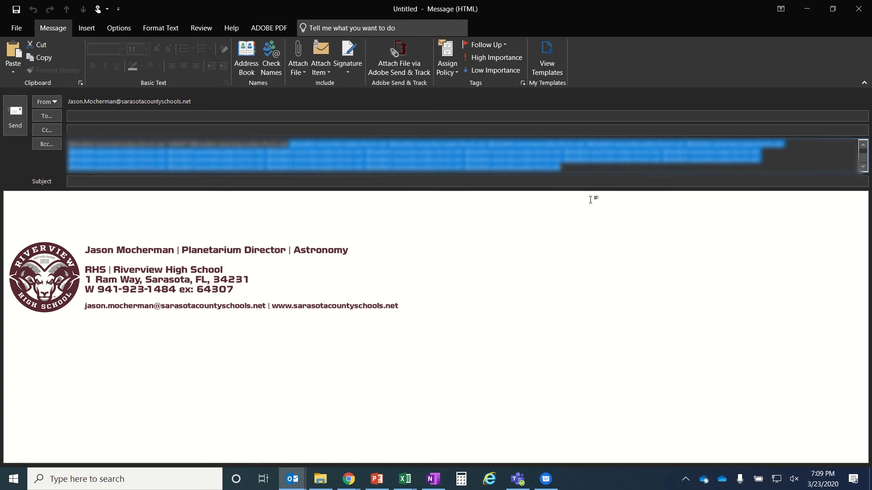
pyautogui.press('BackSpace')
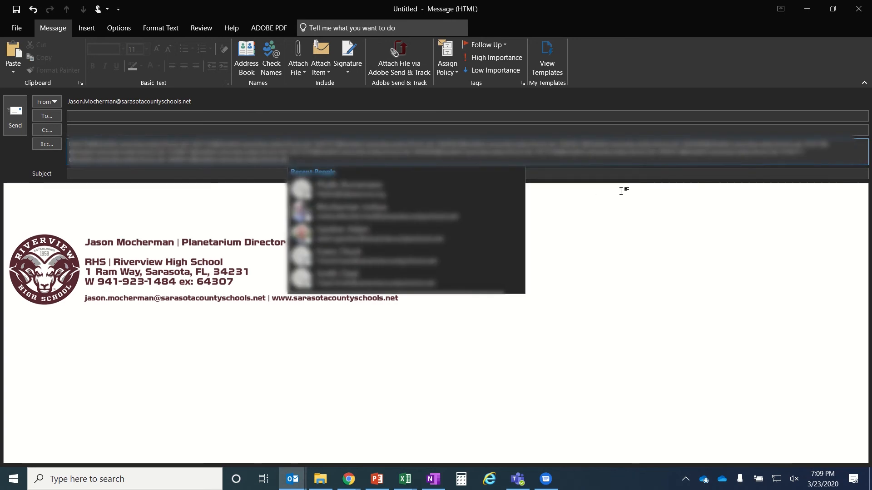
pyautogui.press('Escape')
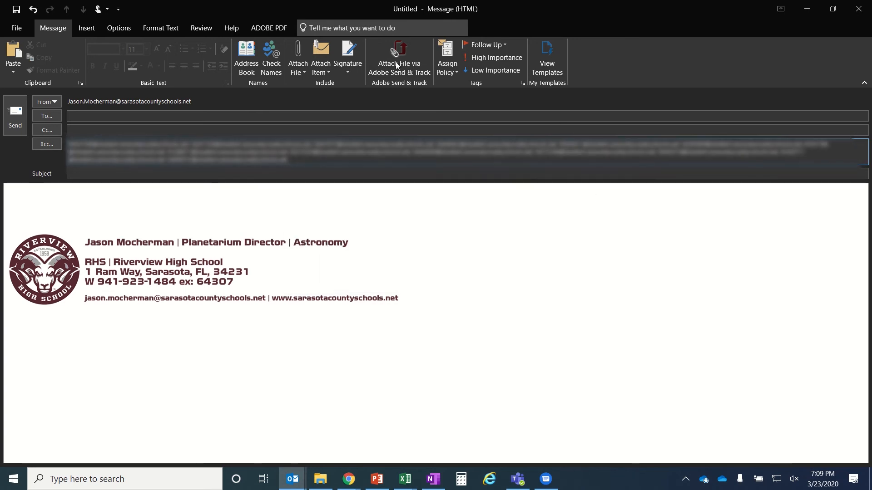
pyautogui.click(267, 59)
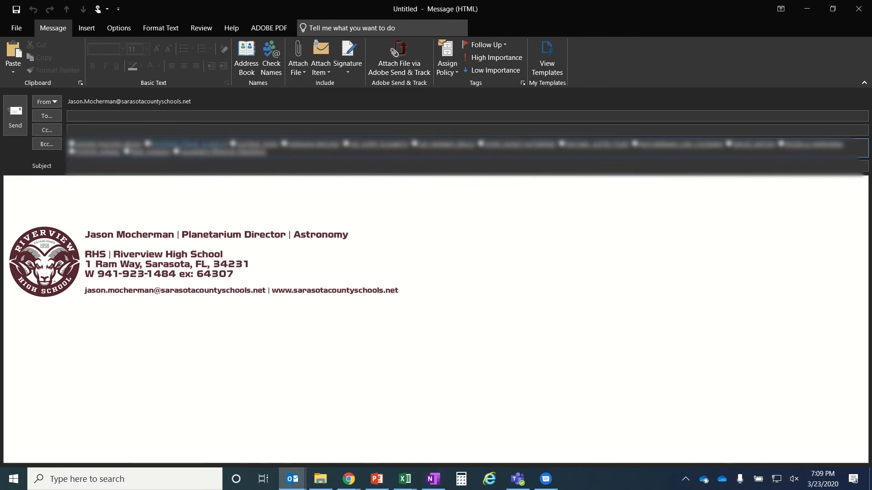
pyautogui.click(77, 166)
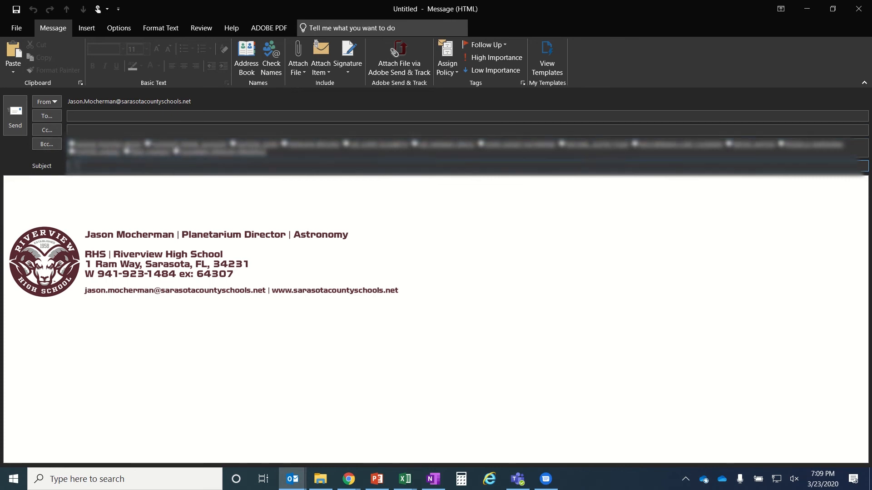
pyautogui.click(74, 183)
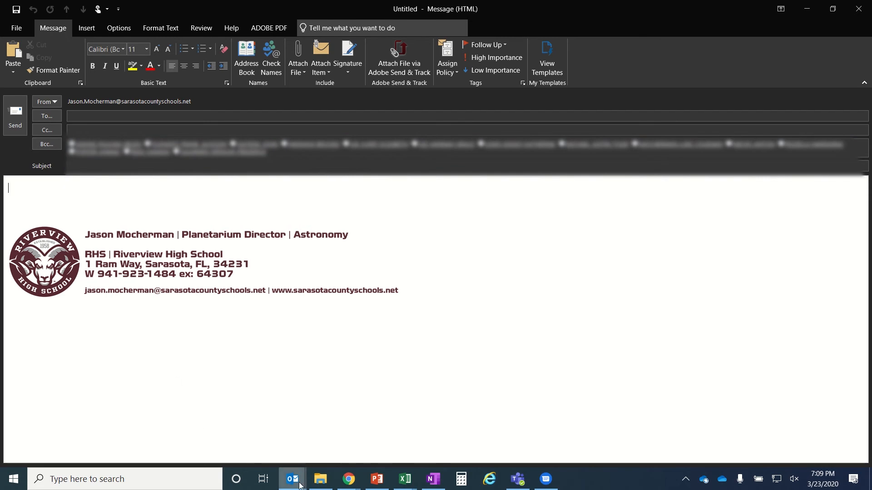
# Open the contacts in Outlook's main window and create a new contact group.
pyautogui.moveTo(292, 479)
pyautogui.click(104, 442)
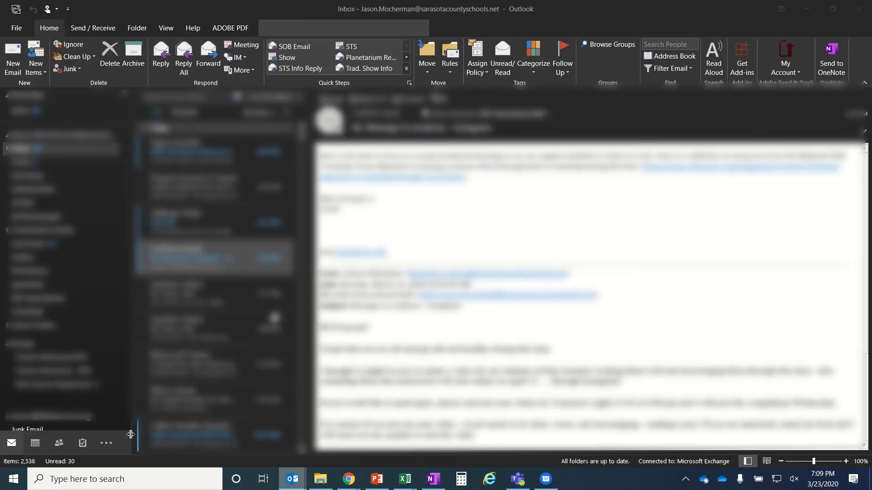
pyautogui.click(59, 443)
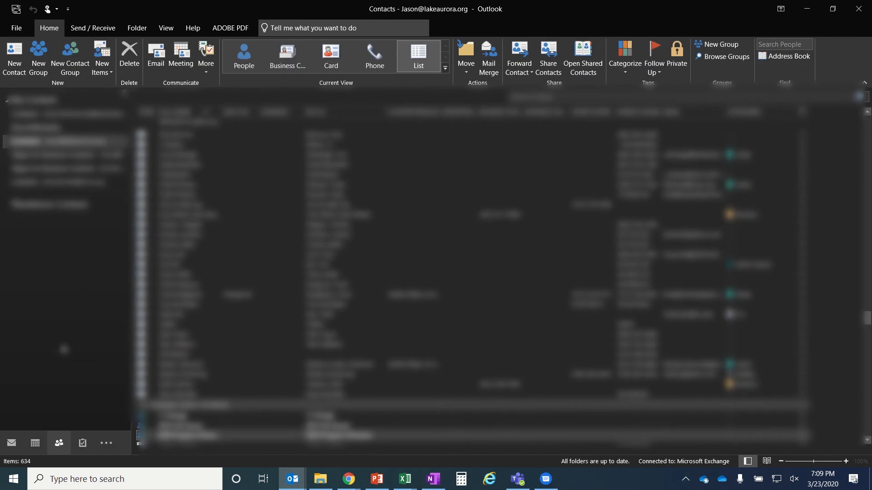
pyautogui.moveTo(59, 443)
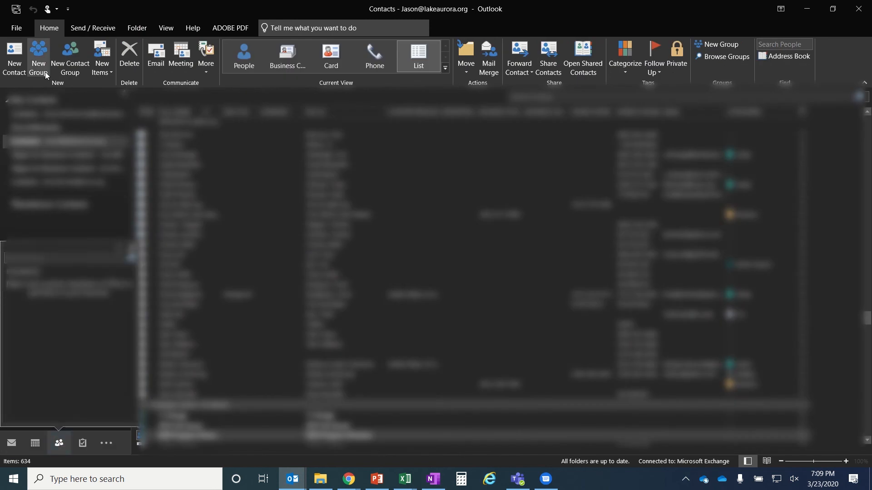
pyautogui.click(69, 65)
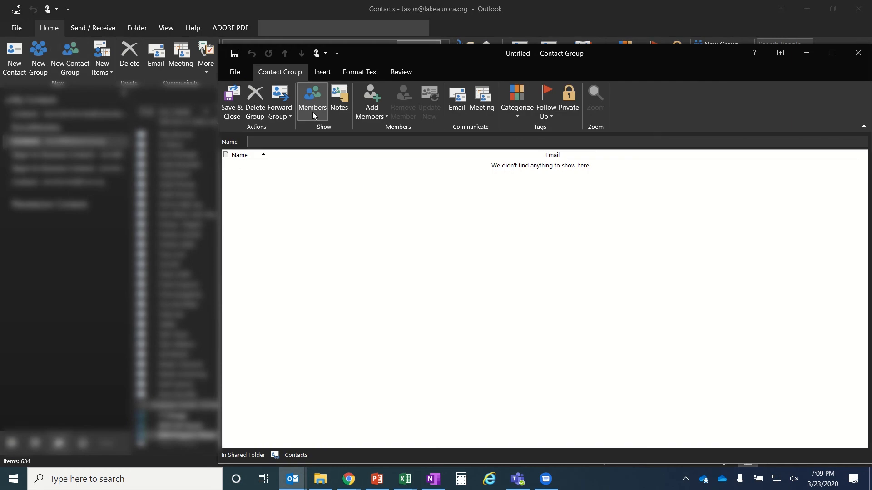
# Start adding members to the group from Outlook Contacts and paste the copied student address list as the members.
pyautogui.click(367, 114)
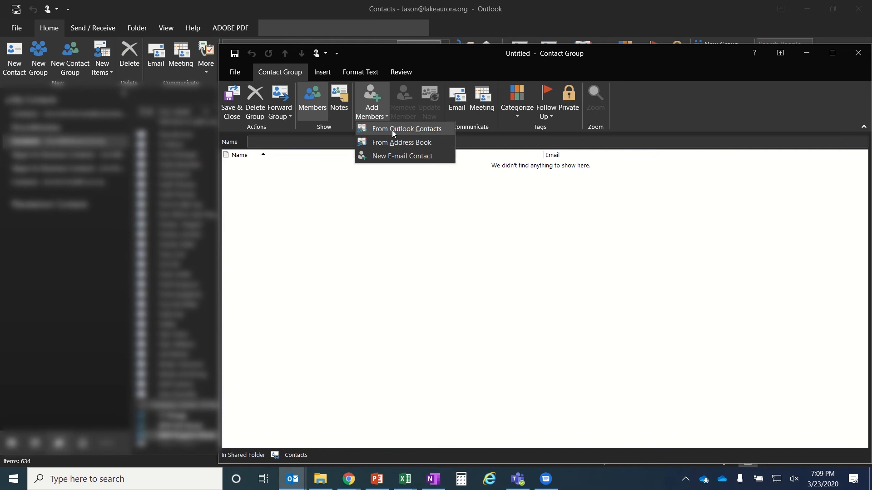
pyautogui.click(393, 130)
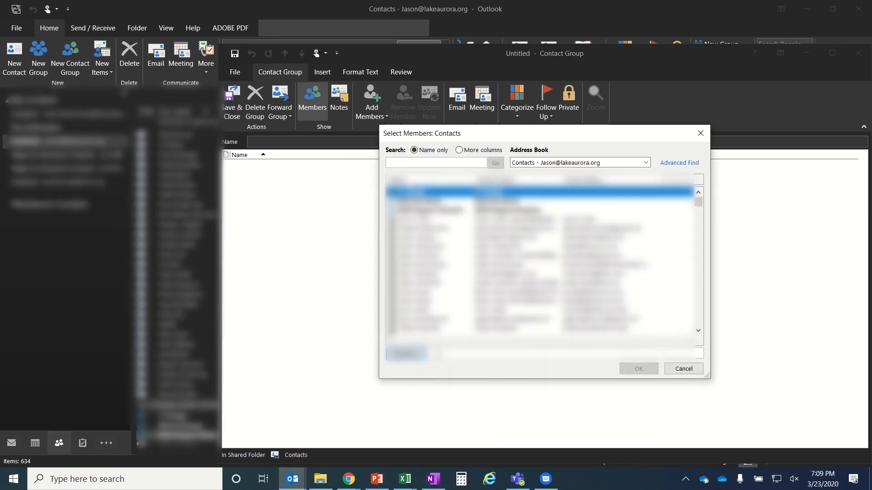
pyautogui.click(438, 353)
pyautogui.hotkey('ctrl', 'v')
# Delete the surplus addresses lacking a student number from the end of the members list and accept the remaining members.
pyautogui.moveTo(531, 352); pyautogui.dragTo(432, 344)
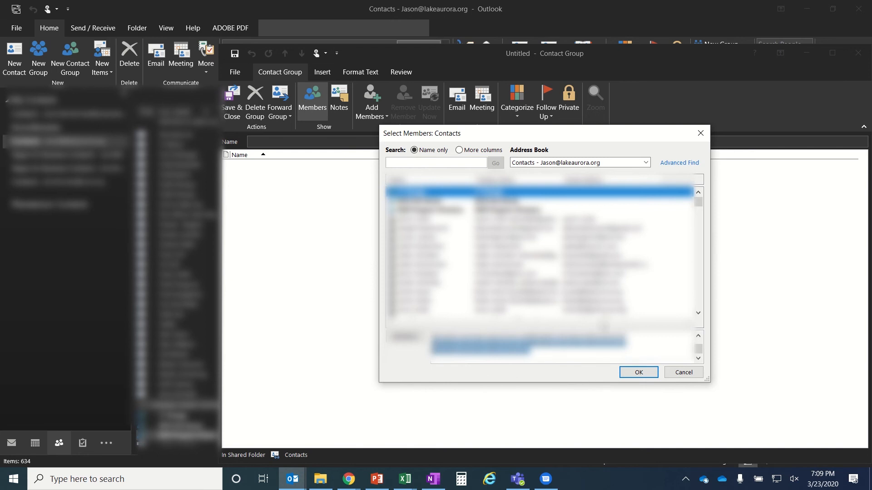
pyautogui.press('Delete')
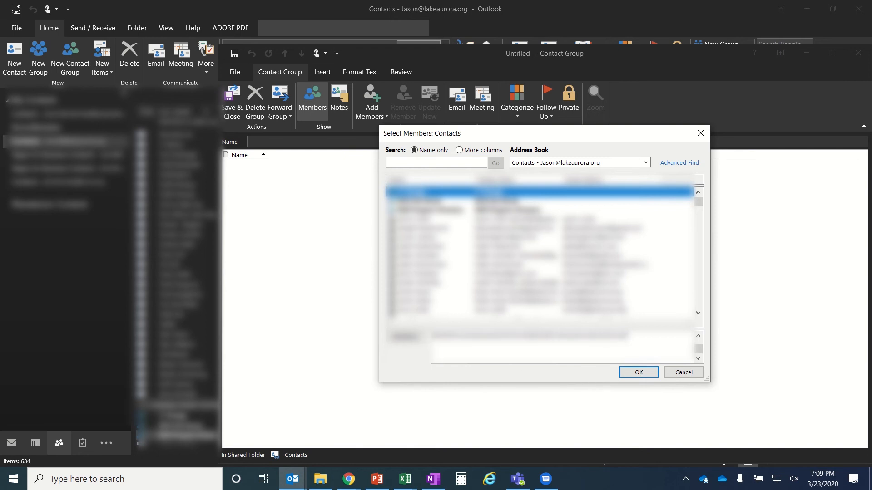
pyautogui.click(698, 336)
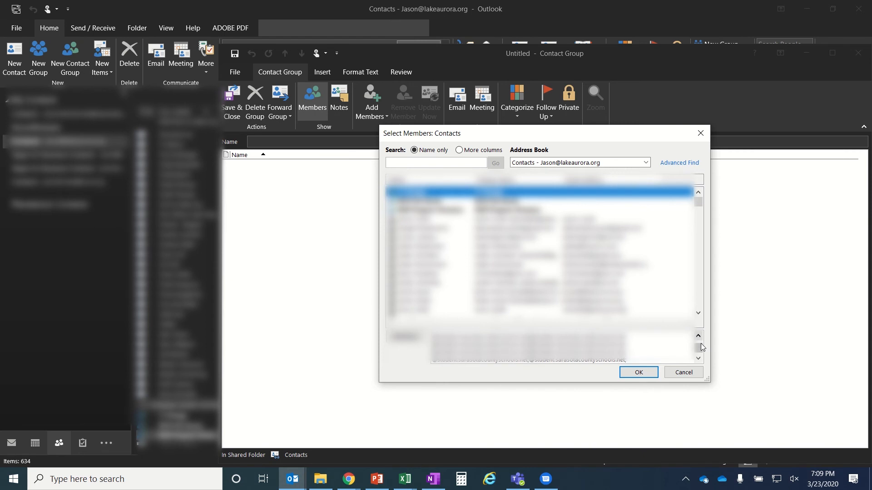
pyautogui.moveTo(699, 349); pyautogui.dragTo(645, 374)
pyautogui.scroll(4, 638, 347)
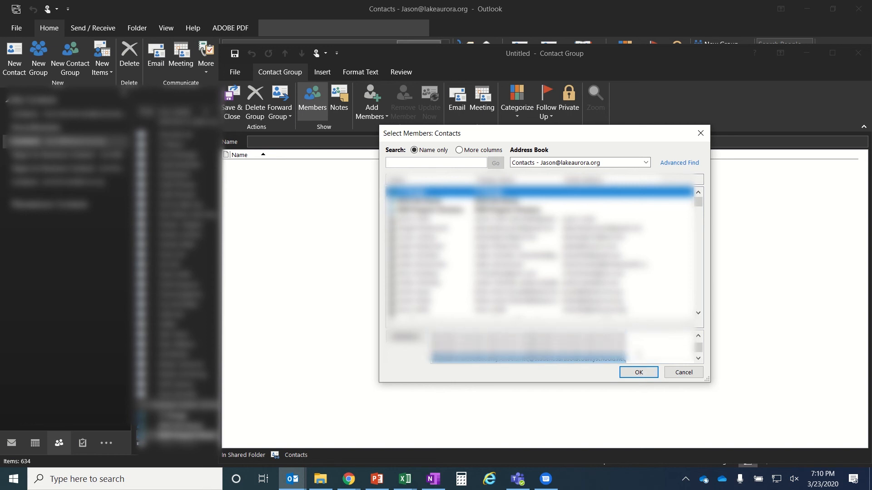
pyautogui.press('Delete')
pyautogui.moveTo(633, 352); pyautogui.dragTo(432, 334)
pyautogui.press('Delete')
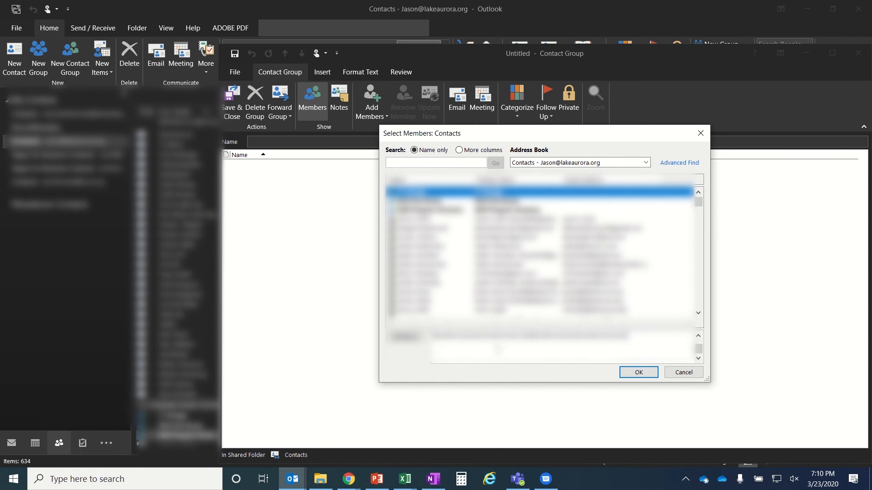
pyautogui.scroll(3, 498, 350)
pyautogui.scroll(-2, 551, 348)
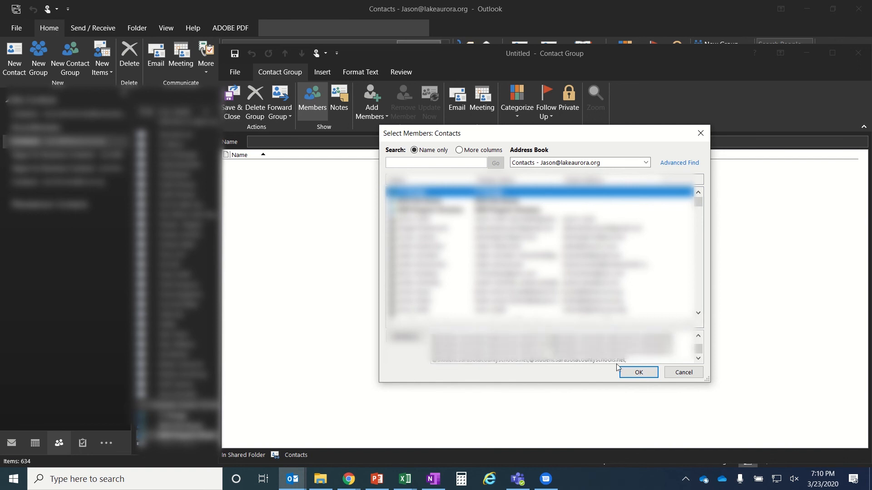
pyautogui.moveTo(633, 361); pyautogui.dragTo(530, 362)
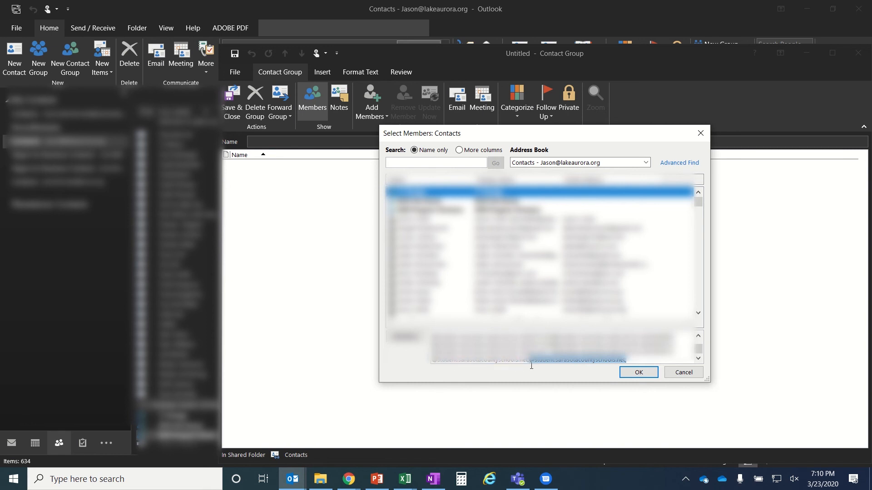
pyautogui.press('BackSpace')
pyautogui.click(637, 372)
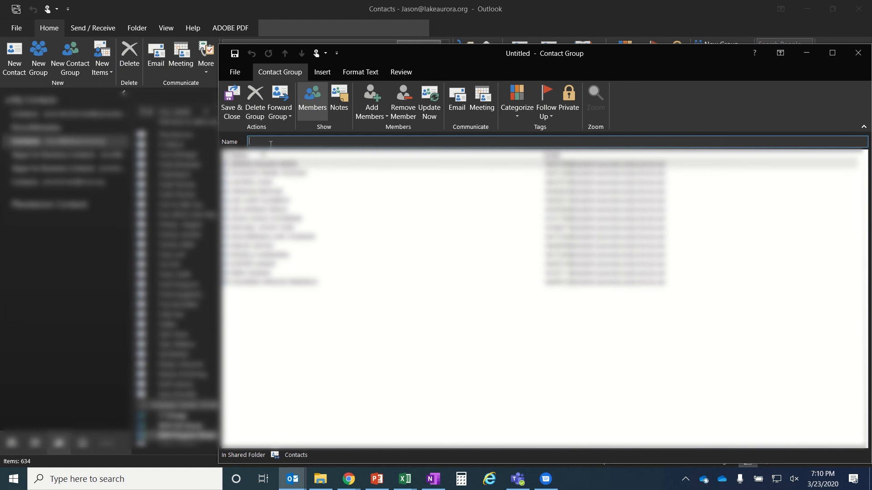
# Name the contact group Period 7 Astronomy, save and close it, and minimize the Outlook contacts window.
pyautogui.write('Period 7 Astronomy')
pyautogui.click(232, 104)
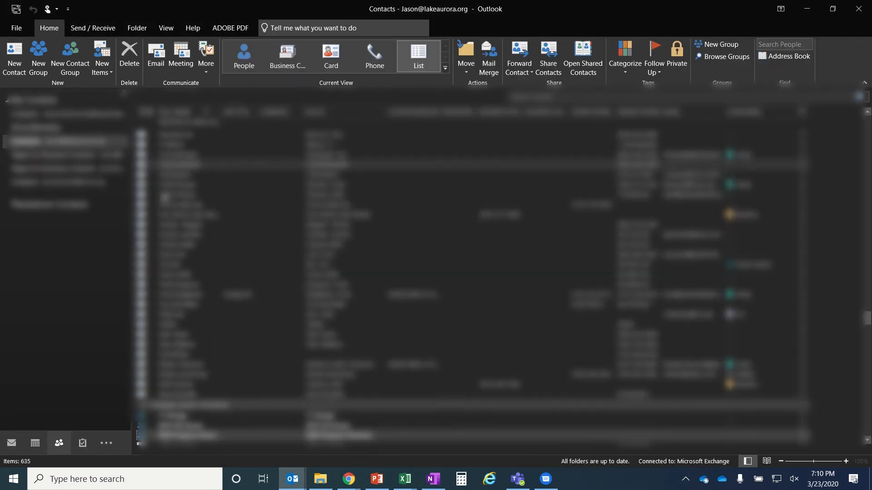
pyautogui.click(803, 10)
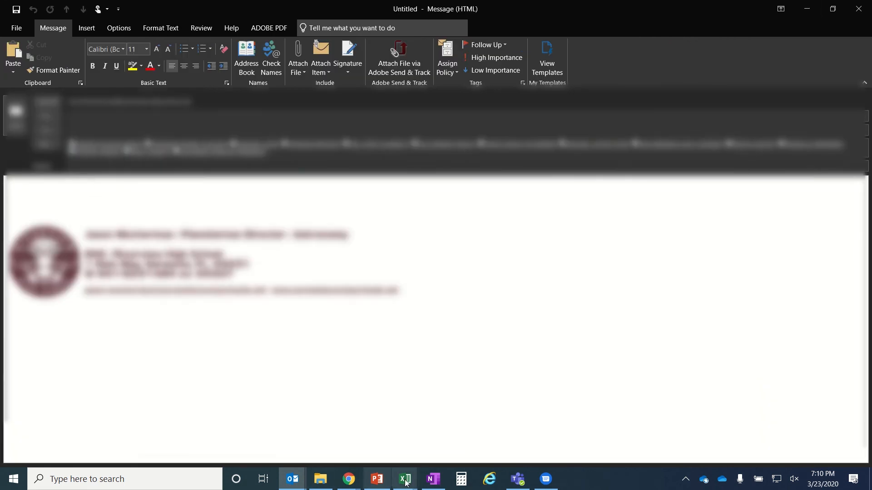
# Switch to the Everything N Number Enrollment Tool workbook and clear the previous student IDs from column A, starting at A2.
pyautogui.moveTo(406, 483)
pyautogui.click(445, 459)
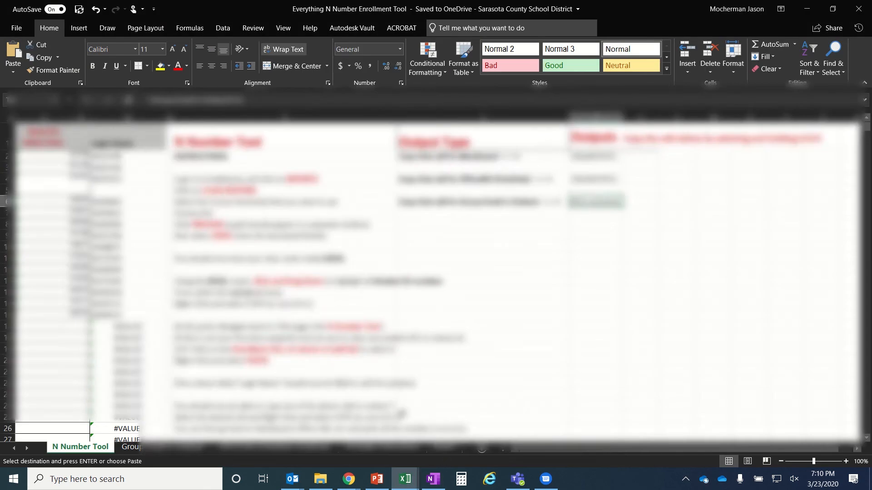
pyautogui.moveTo(64, 311); pyautogui.dragTo(57, 157)
pyautogui.press('Delete')
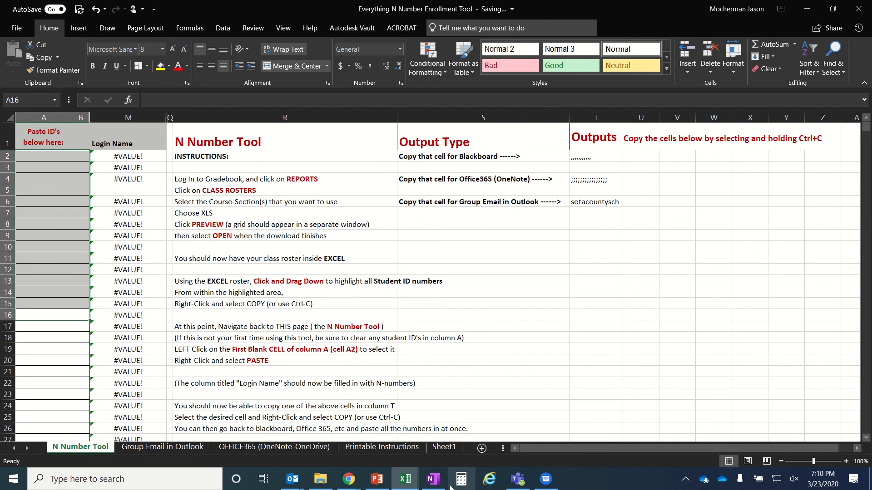
# Copy all student ID numbers from Sheet2 of the class roster and paste them at cell A2 of the N Number Tool sheet.
pyautogui.click(406, 481)
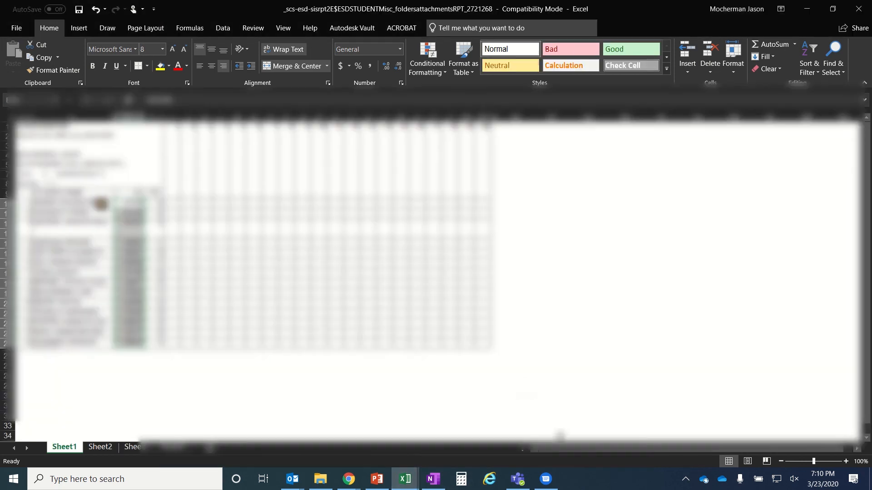
pyautogui.click(561, 438)
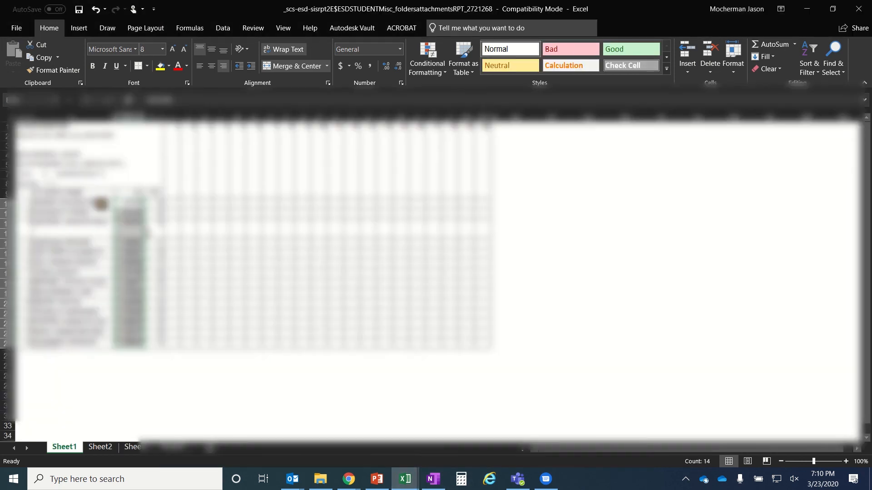
pyautogui.click(105, 447)
pyautogui.moveTo(132, 203); pyautogui.dragTo(130, 394)
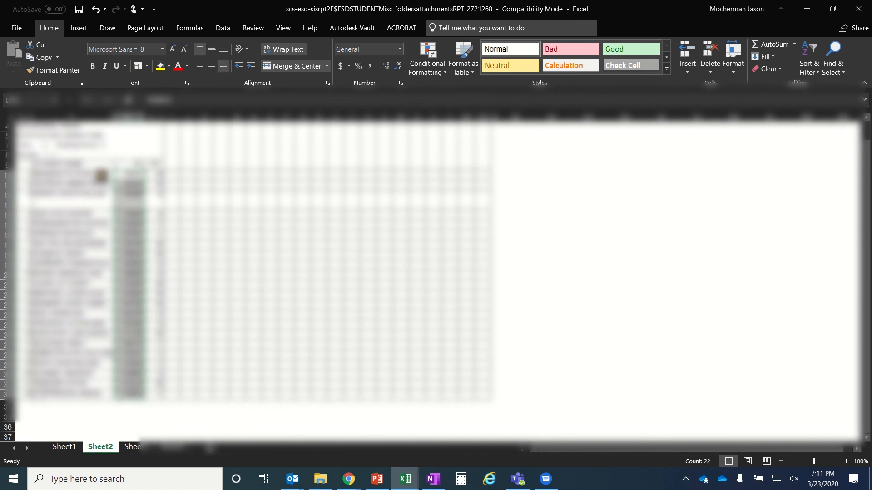
pyautogui.hotkey('ctrl', 'c')
pyautogui.click(410, 479)
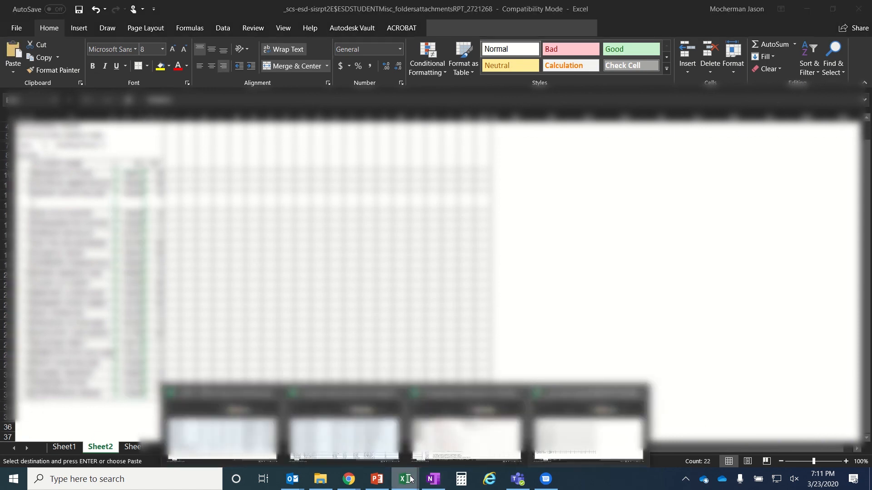
pyautogui.click(466, 436)
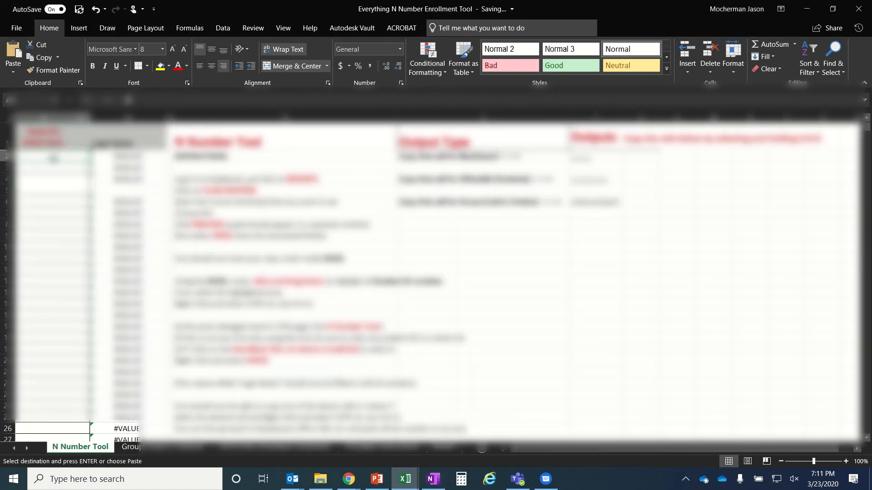
pyautogui.hotkey('ctrl', 'v')
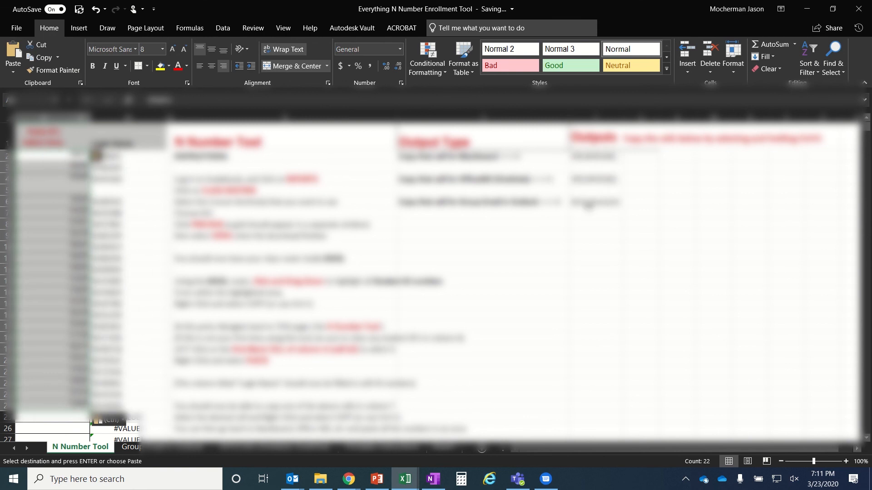
# Copy the refreshed Group Email in Outlook output from cell T6 and return to the Outlook inbox.
pyautogui.click(586, 204)
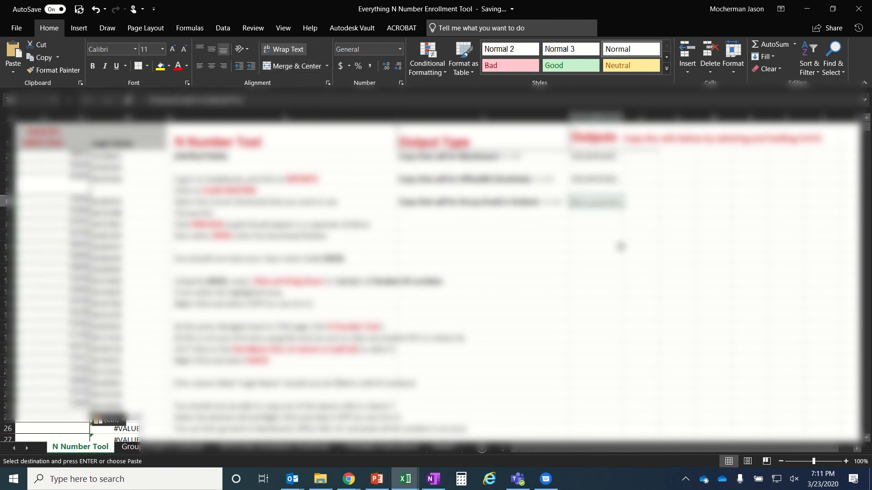
pyautogui.moveTo(299, 476)
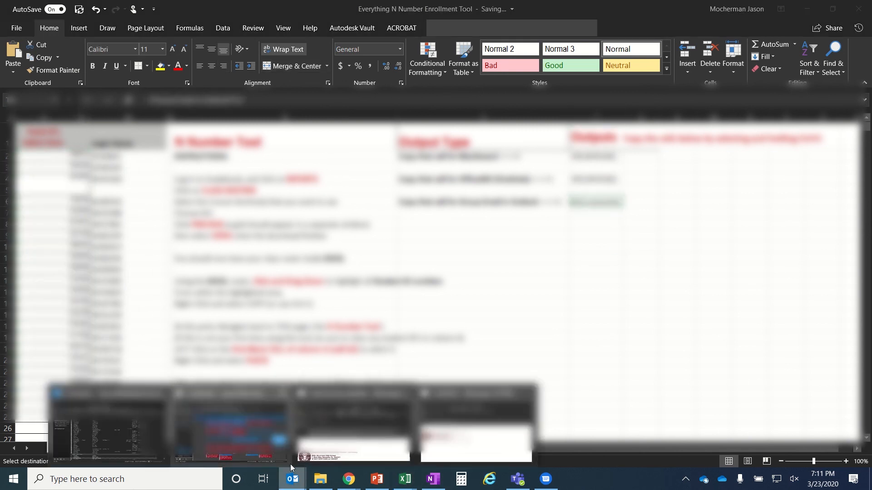
pyautogui.click(316, 454)
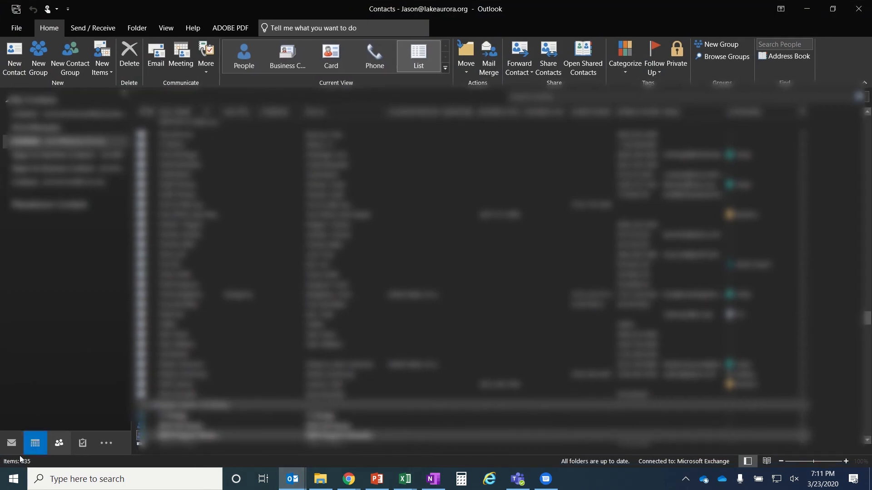
pyautogui.click(16, 447)
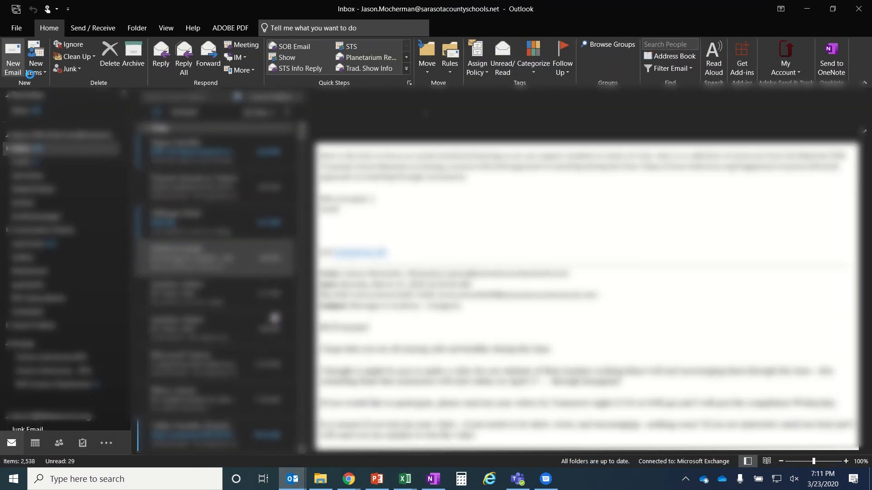
# Create another new email and paste the second class's address list into its Bcc recipients.
pyautogui.click(12, 59)
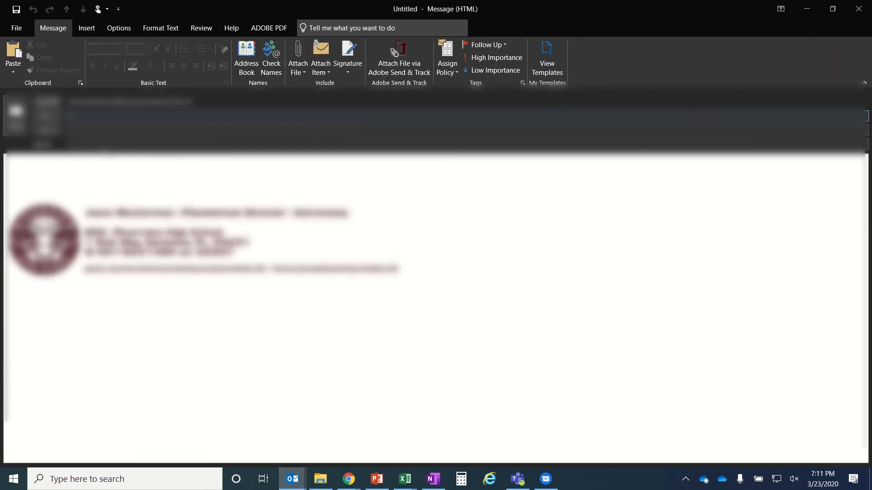
pyautogui.click(46, 131)
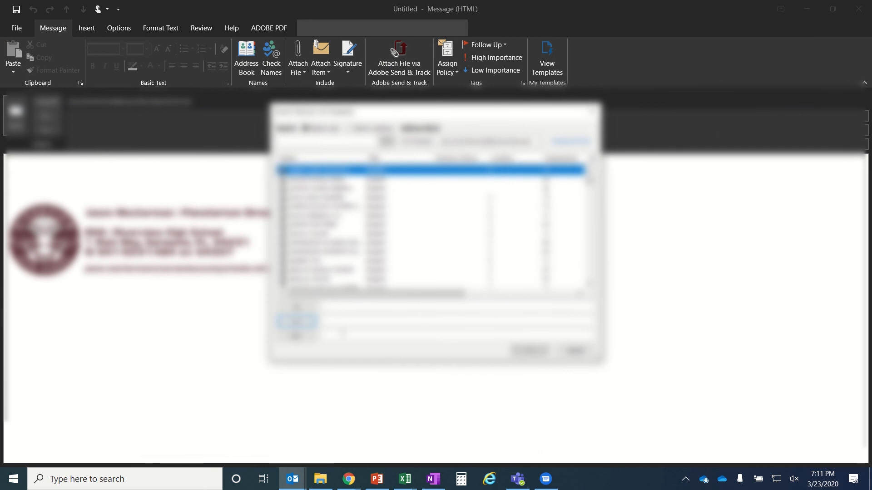
pyautogui.click(343, 333)
pyautogui.hotkey('ctrl', 'v')
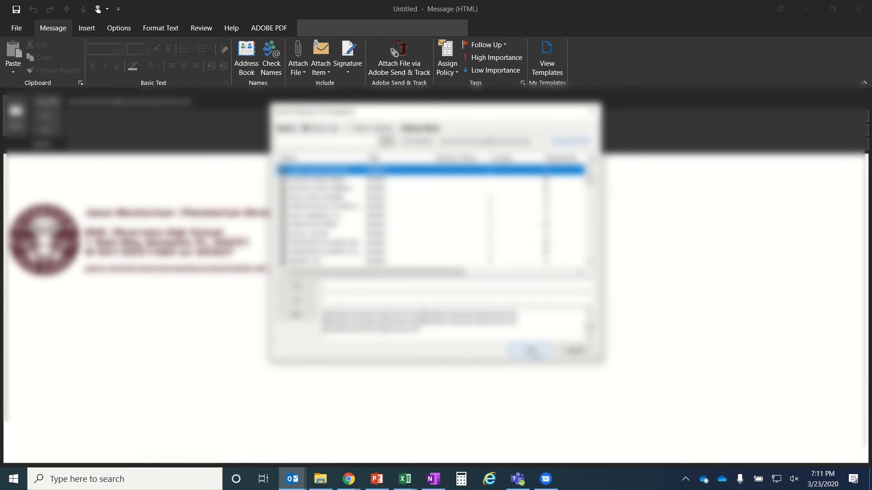
pyautogui.click(533, 351)
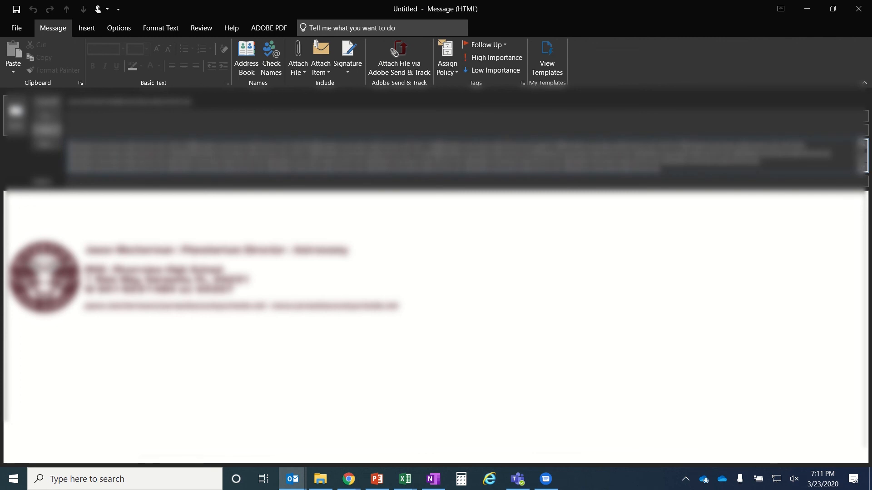
# Remove the surplus numberless addresses from the second email's Bcc list, run Check Names, and place the cursor in the subject.
pyautogui.hotkey('ctrl', 'a')
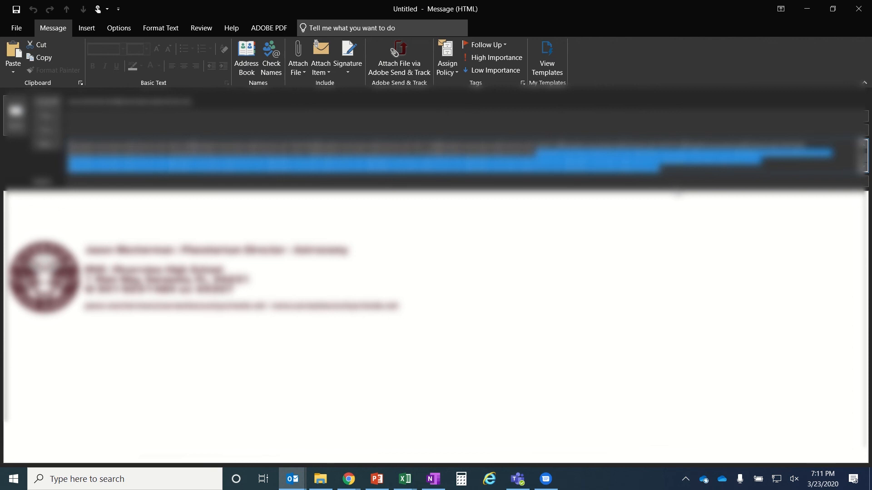
pyautogui.hotkey('ctrl', 'v')
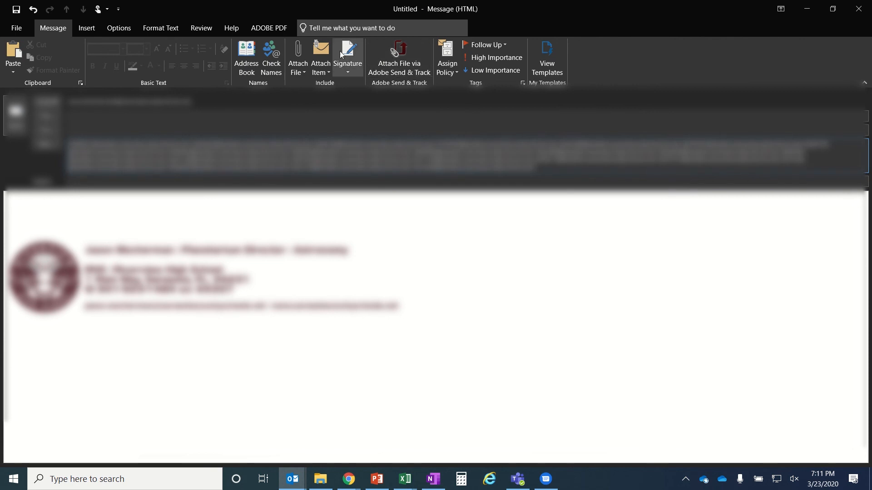
pyautogui.click(271, 57)
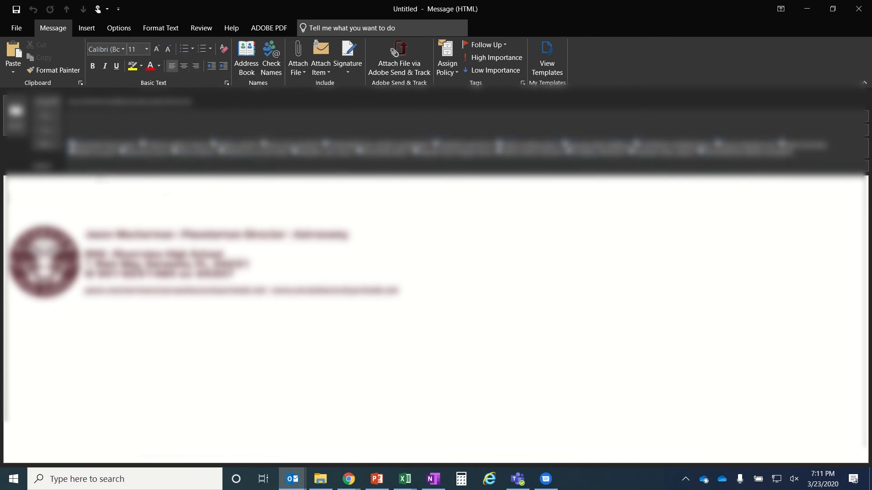
pyautogui.click(6, 197)
pyautogui.click(99, 166)
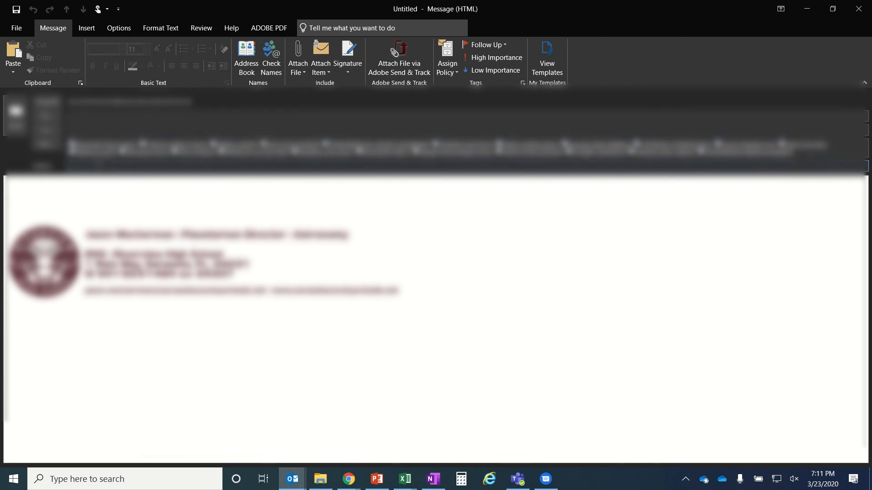